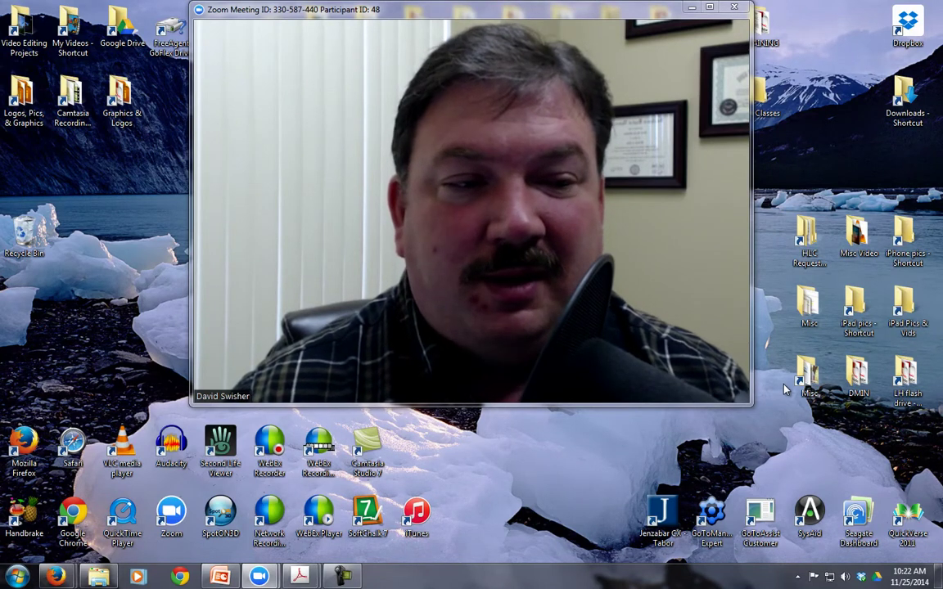
Step: Record a short segment of the running meeting, and end the meeting for all participants
mouse_move(602, 298)
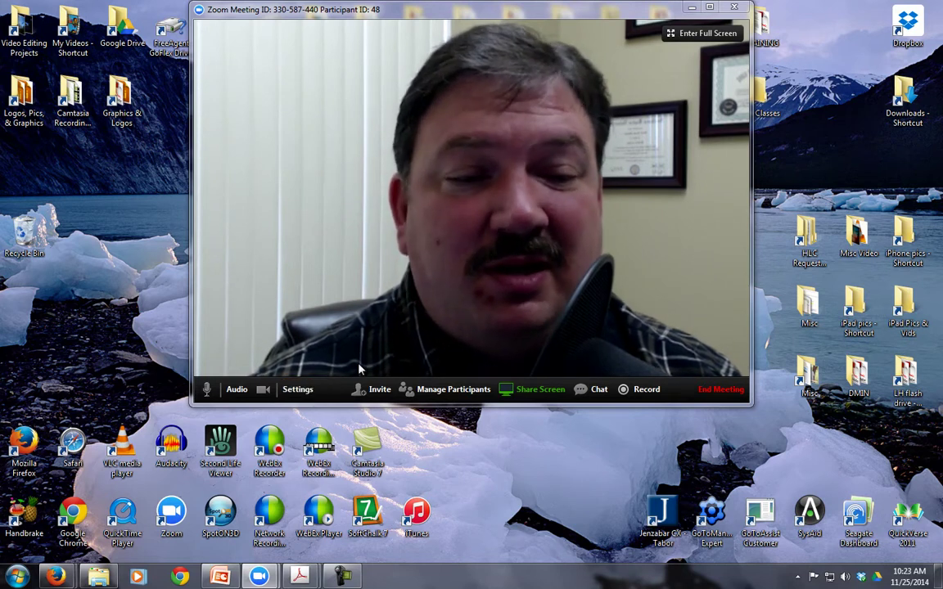
click(644, 392)
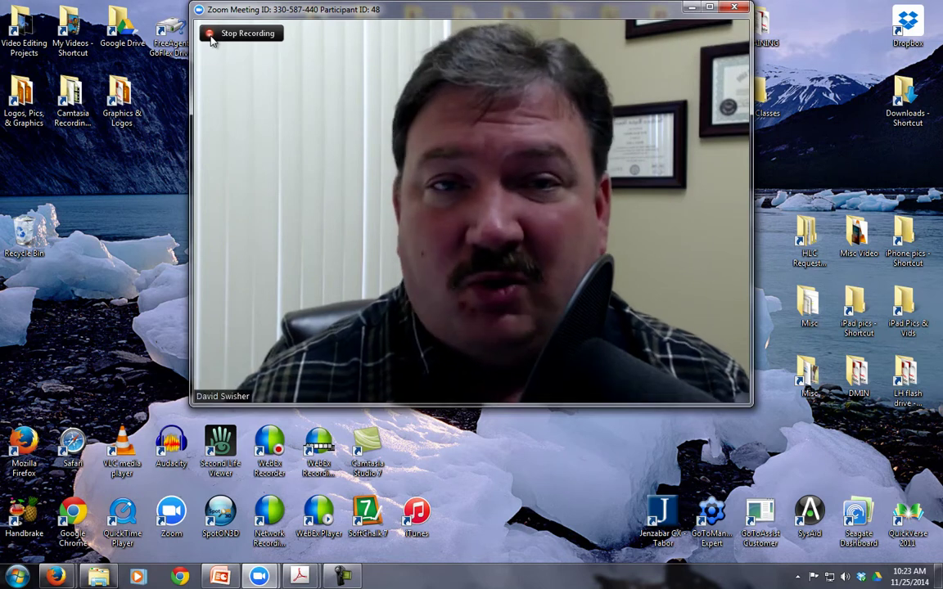
mouse_move(244, 36)
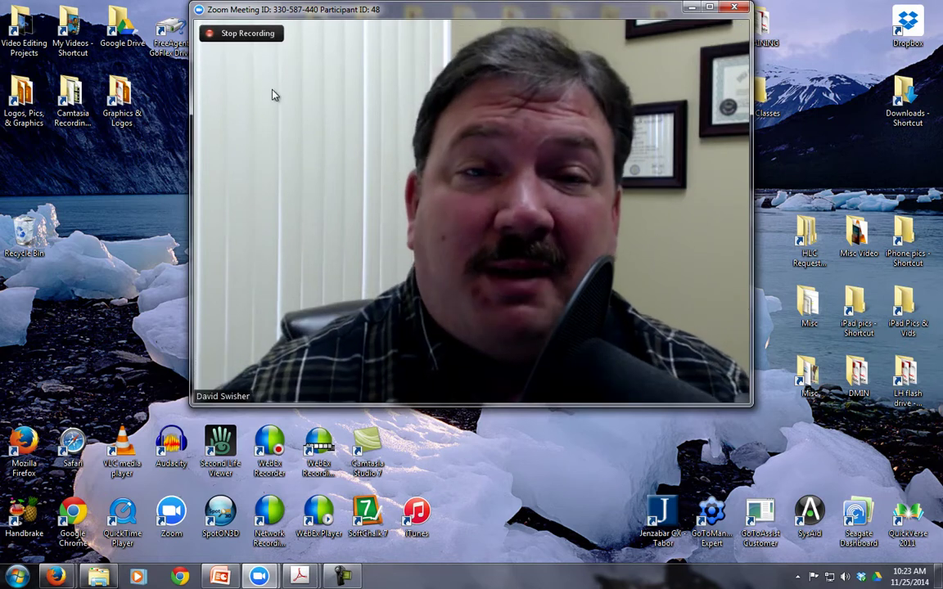
click(259, 35)
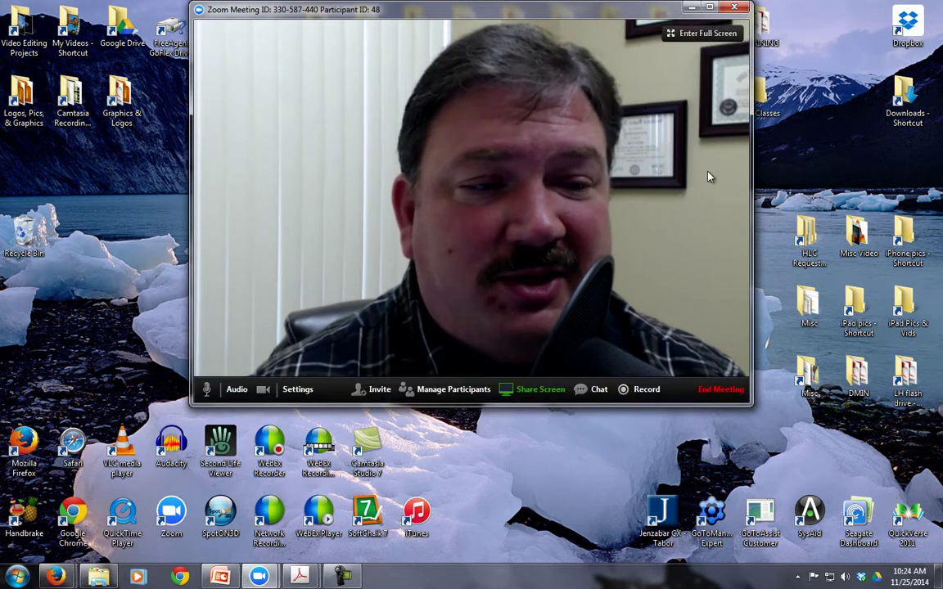
click(729, 392)
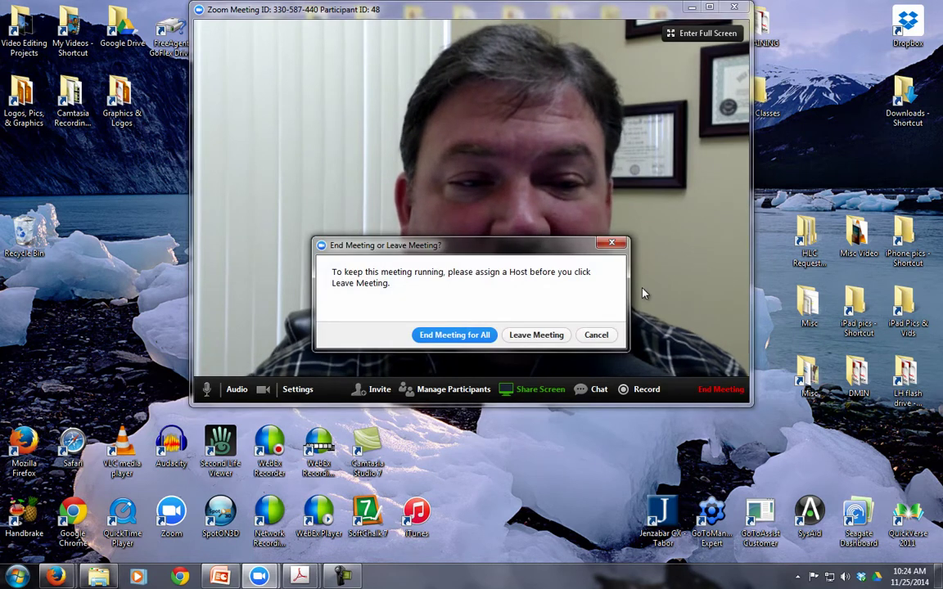
click(466, 339)
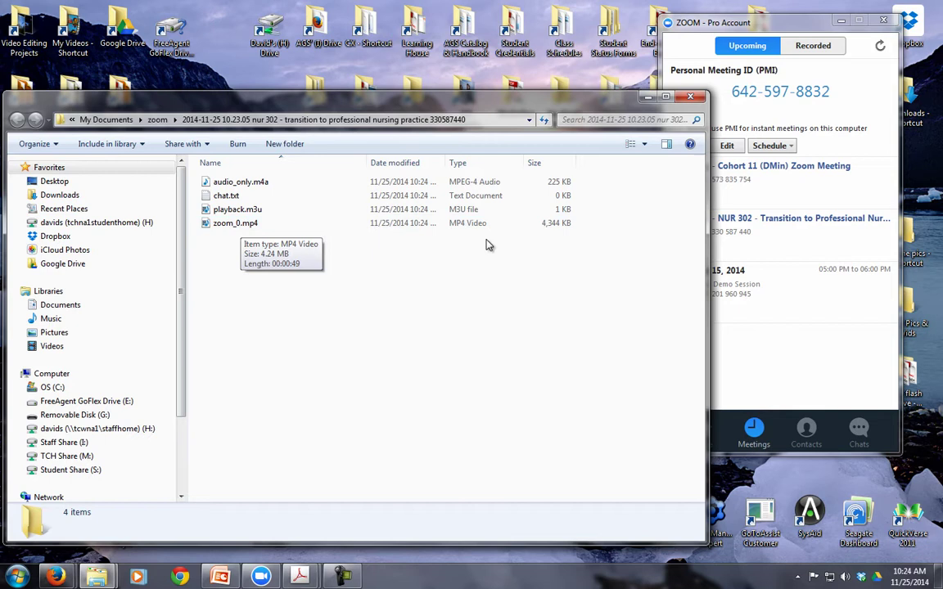
Step: Play back the recorded meeting video zoom_0.mp4, and close the player and the recordings folder
click(230, 229)
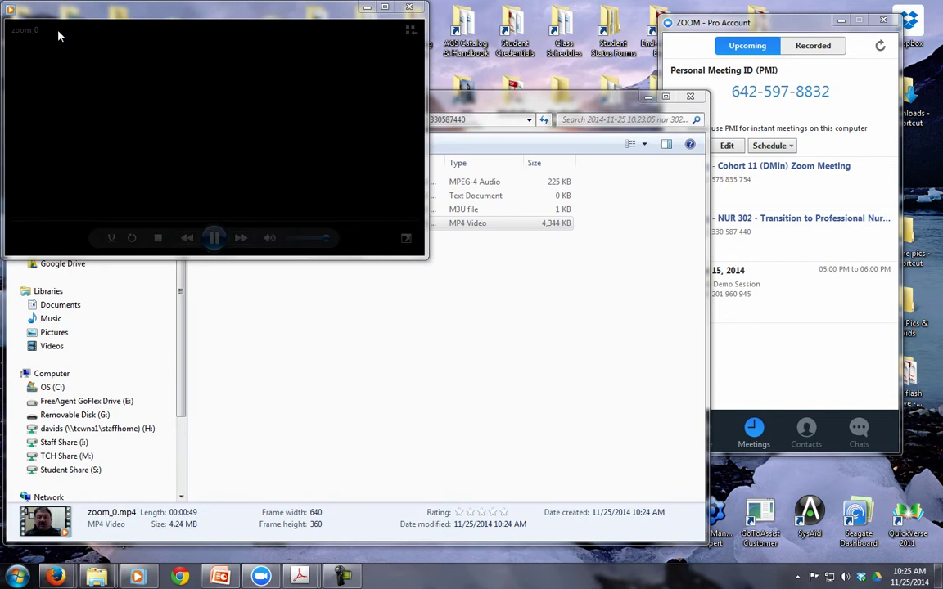
drag(129, 16, 264, 35)
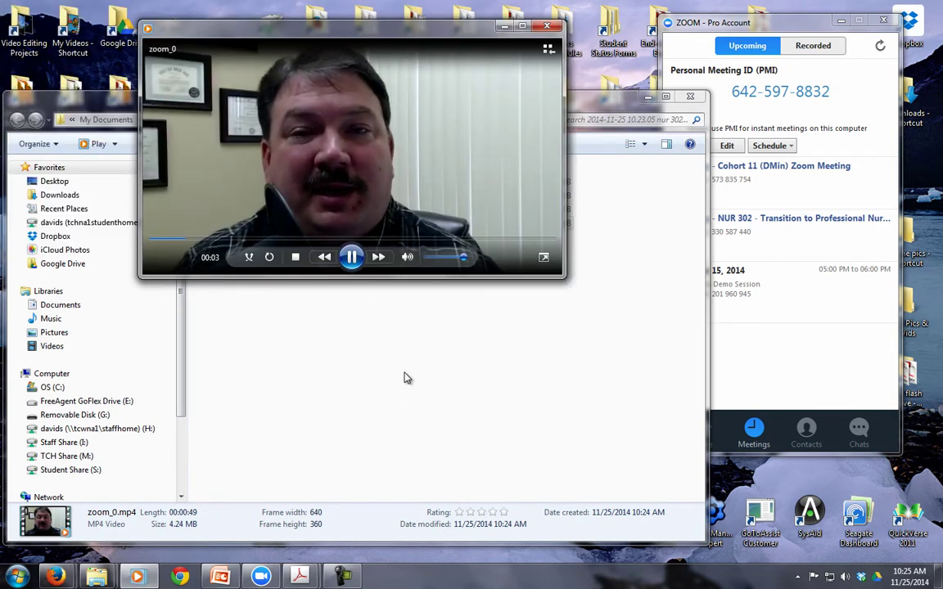
mouse_move(355, 225)
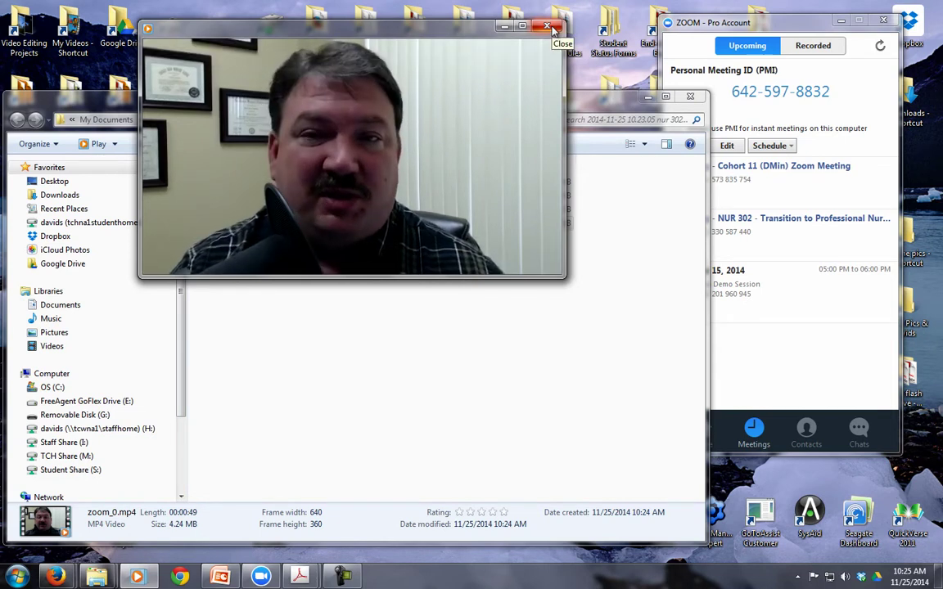
key(alt+F4)
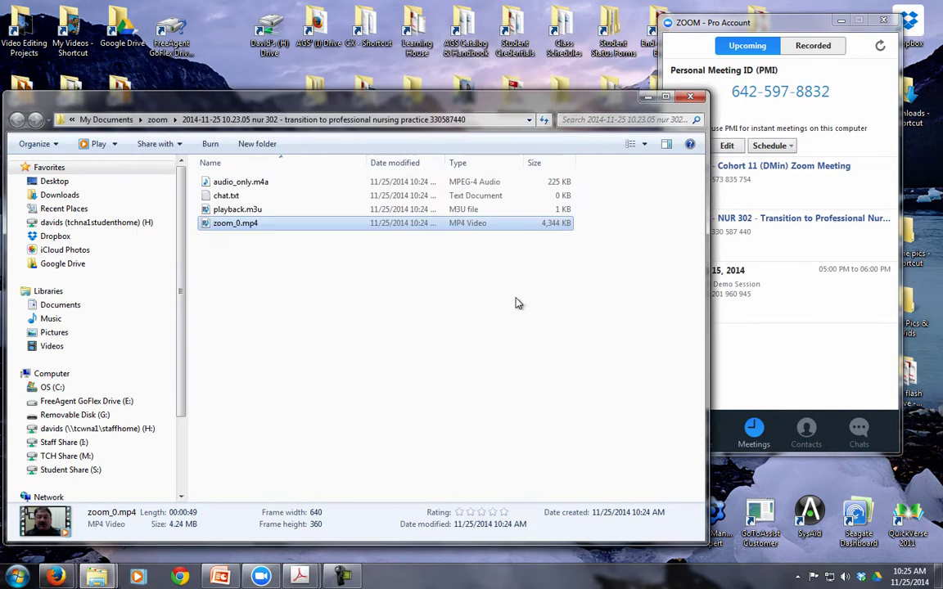
click(692, 99)
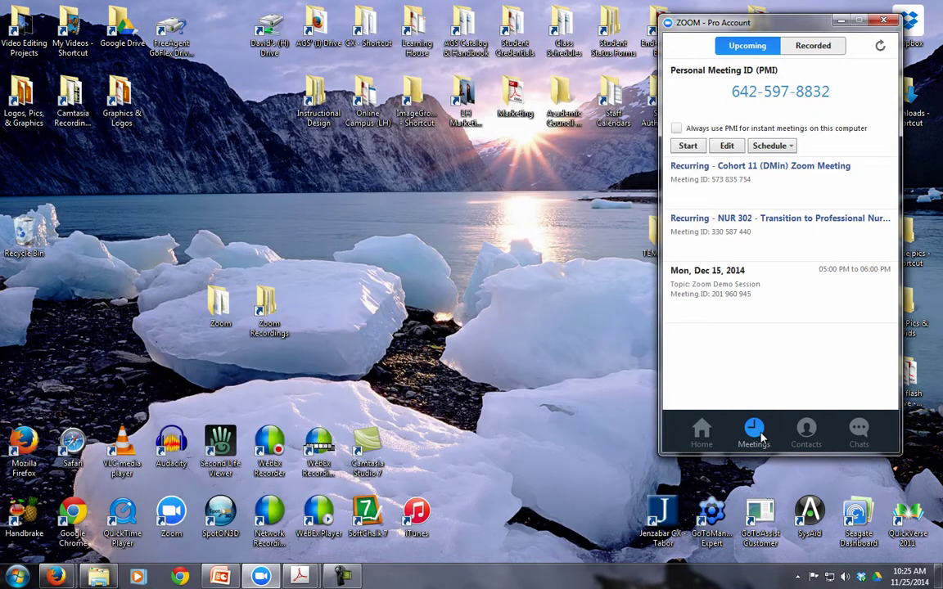
Step: Start the recurring NUR 302 meeting and join its audio conference with the computer audio
mouse_move(738, 251)
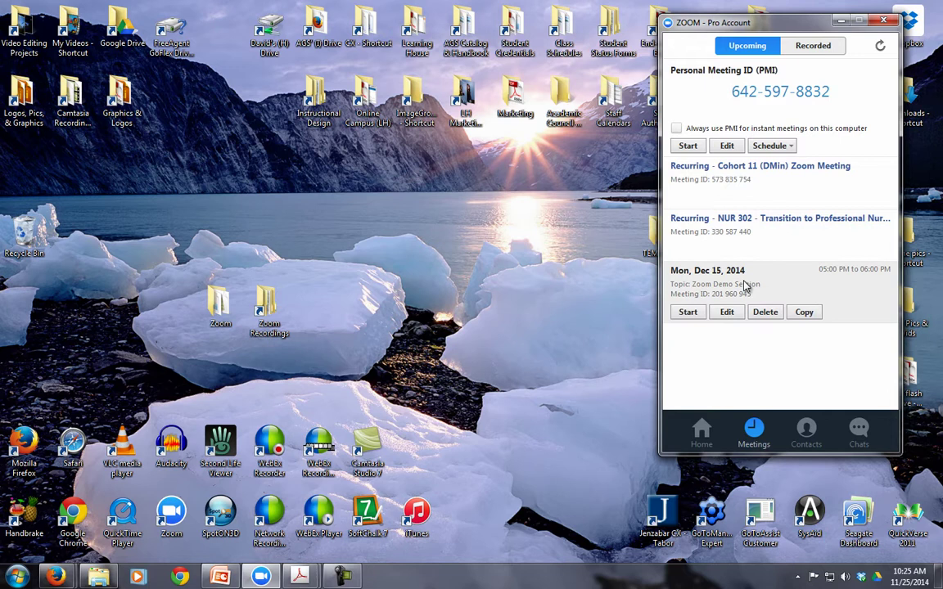
click(688, 251)
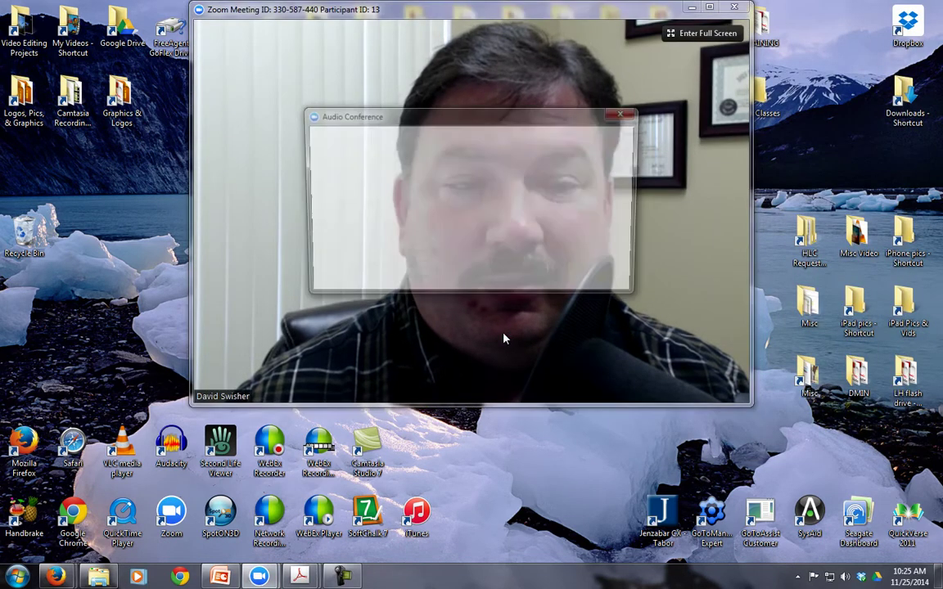
click(547, 211)
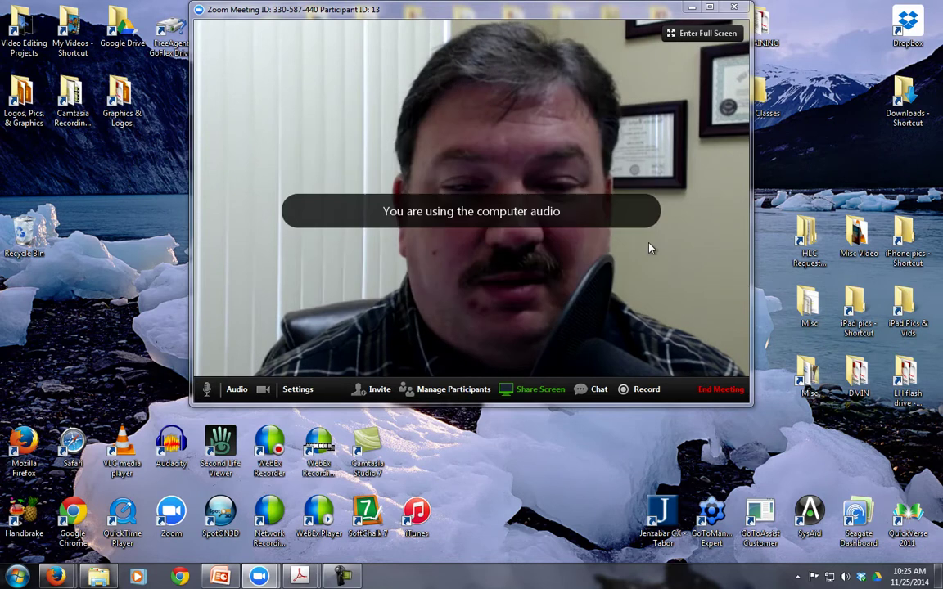
Step: Review the meeting's Audio, Video, General and Recording settings, including the storage path for recordings
click(300, 389)
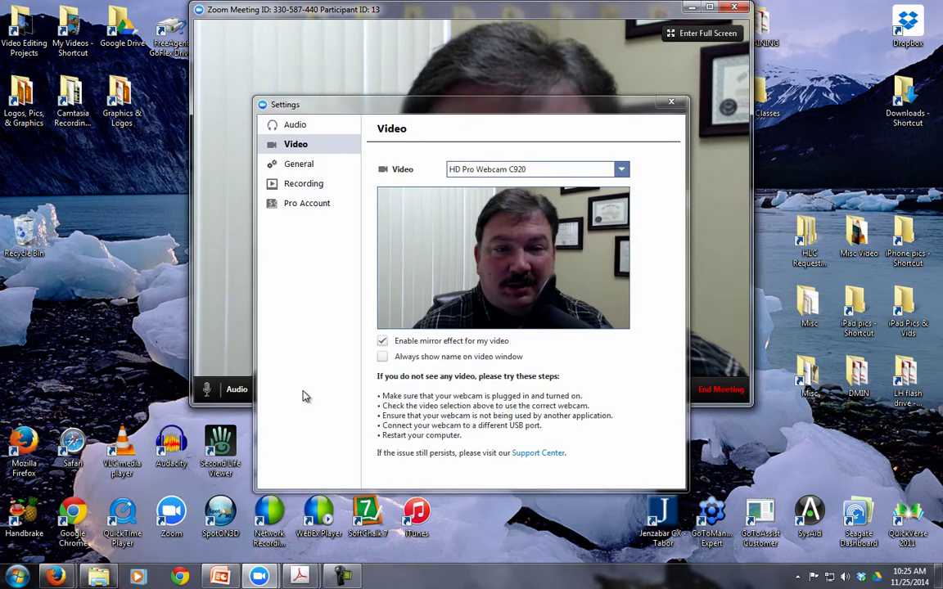
click(291, 129)
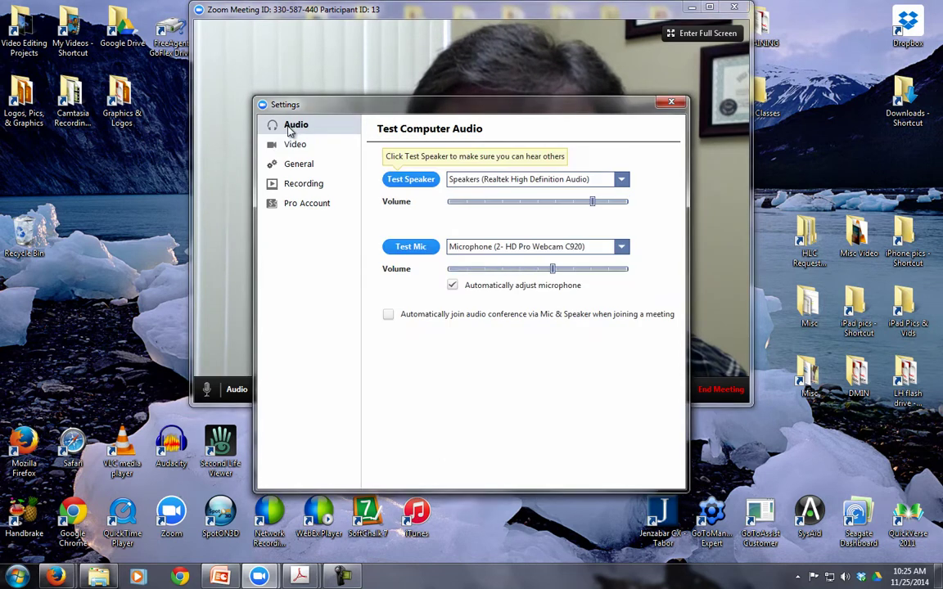
click(297, 148)
click(299, 164)
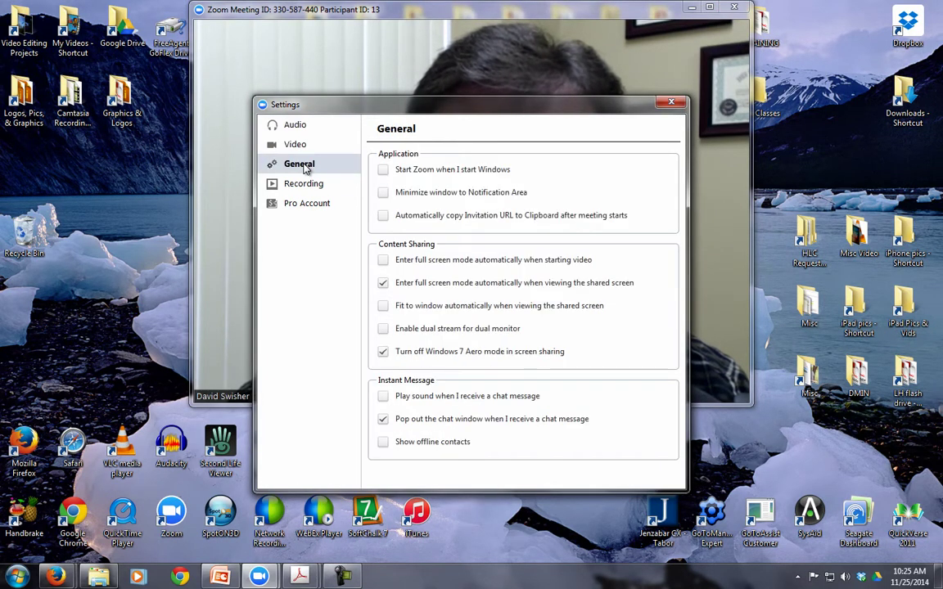
click(303, 185)
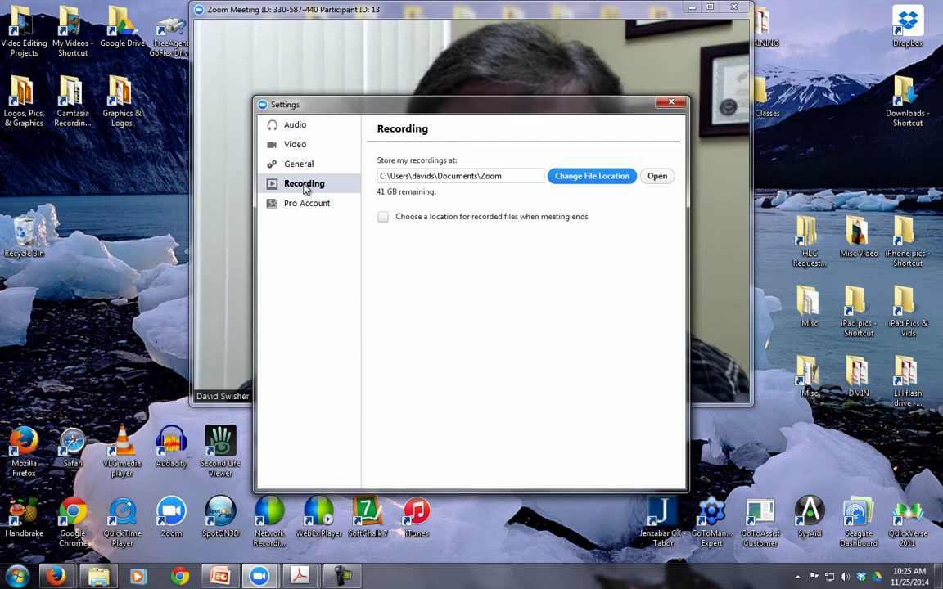
click(394, 176)
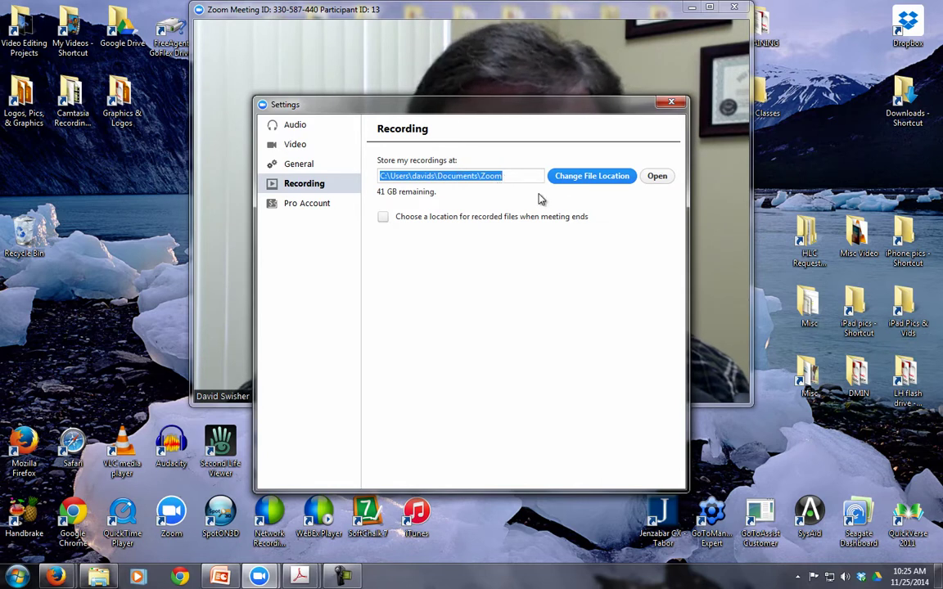
click(595, 178)
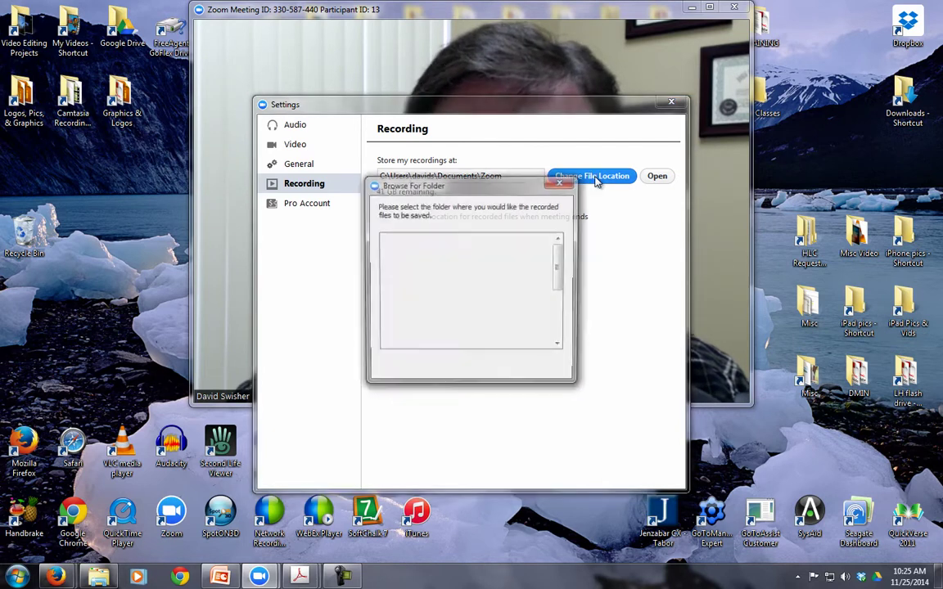
drag(560, 273, 566, 252)
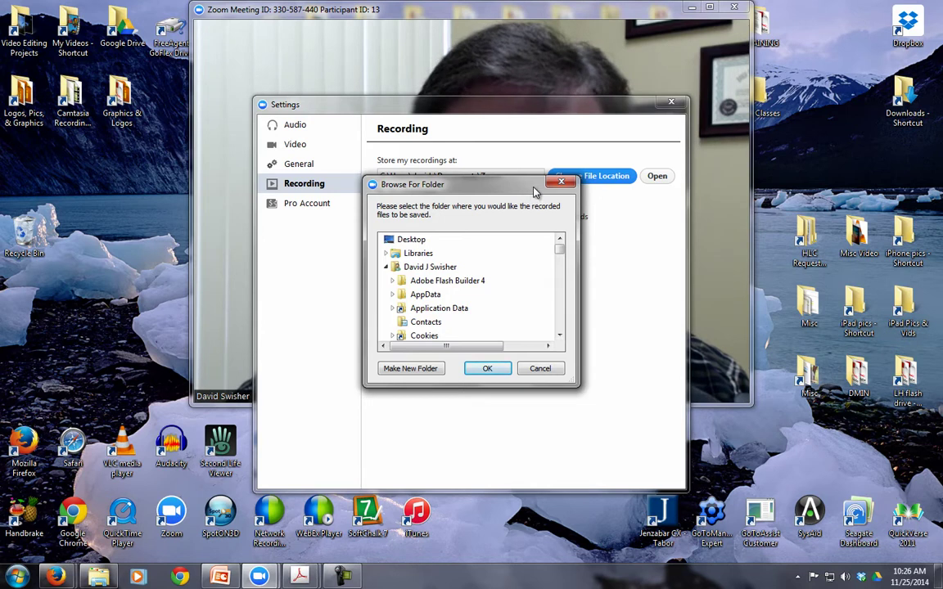
click(562, 181)
Step: Create a folder named Zoom Recordings on the desktop while browsing for a recording location, and cancel the location change
click(595, 178)
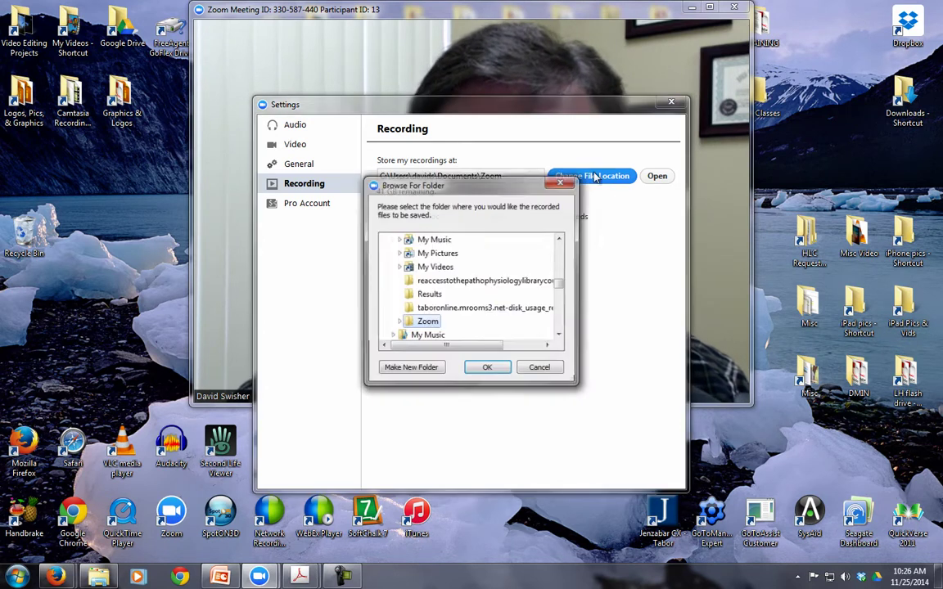
drag(562, 289, 562, 242)
click(427, 241)
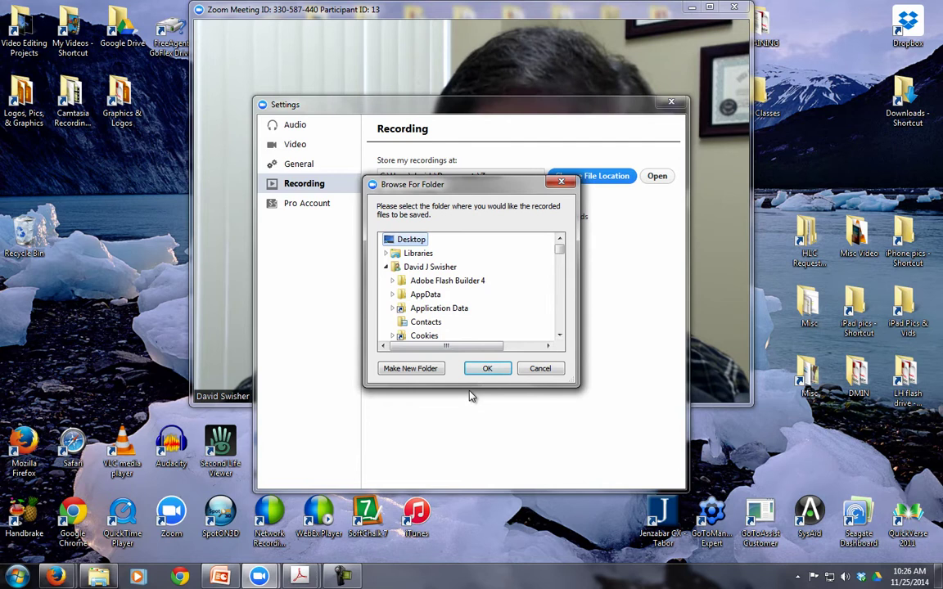
click(411, 368)
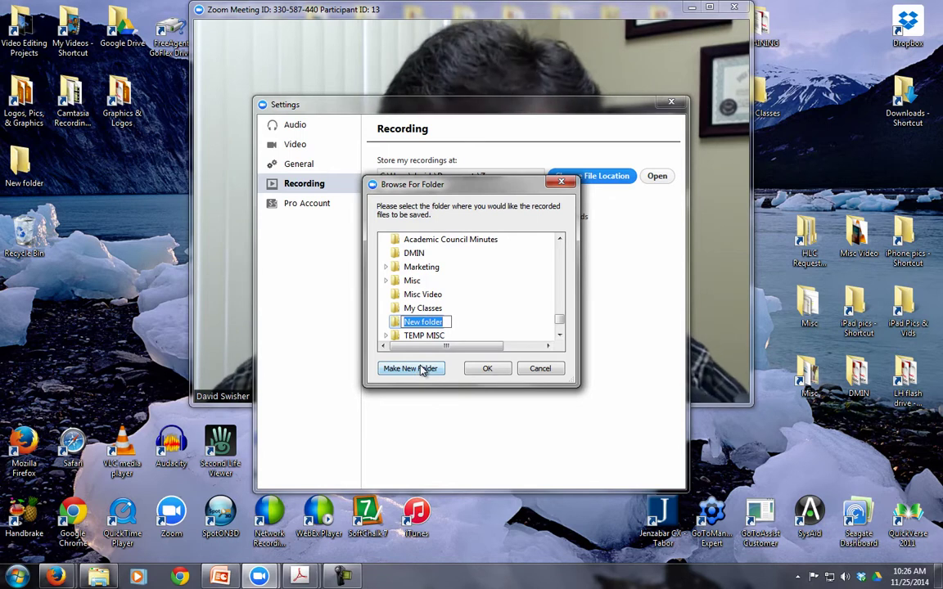
text(Zoom)
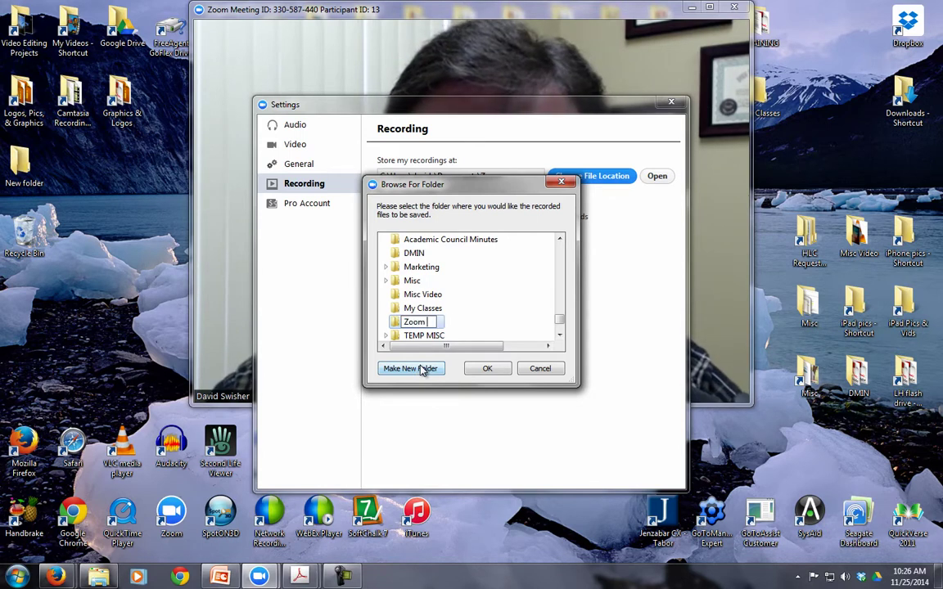
text(Recordings)
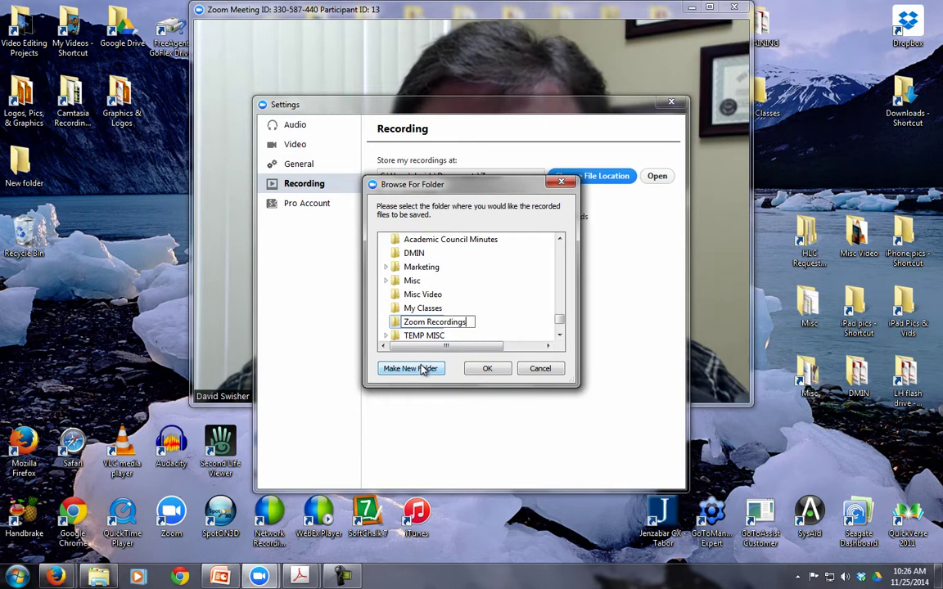
click(541, 369)
click(541, 369)
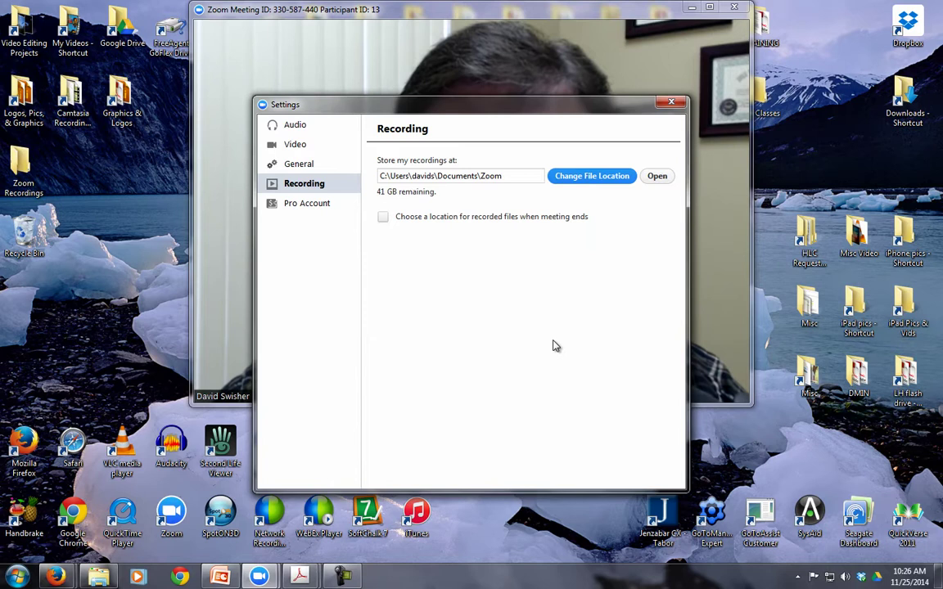
Step: Enable choosing a location for recorded files when the meeting ends, and close the settings
click(505, 177)
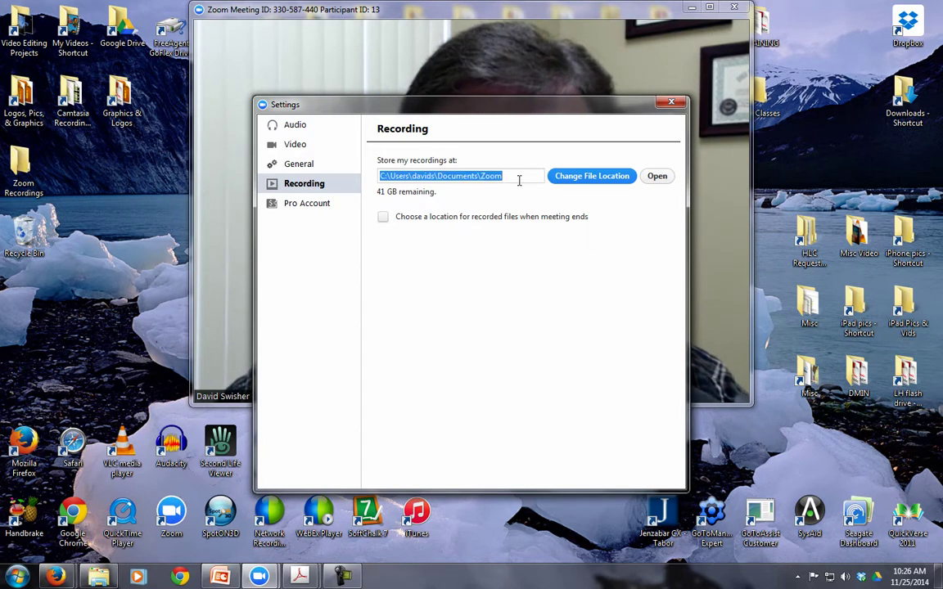
click(515, 178)
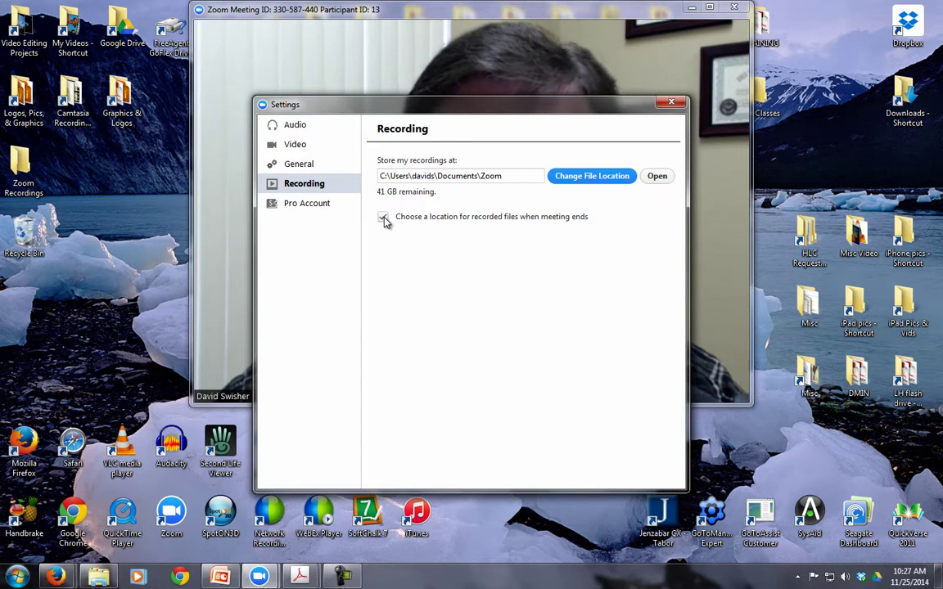
click(671, 101)
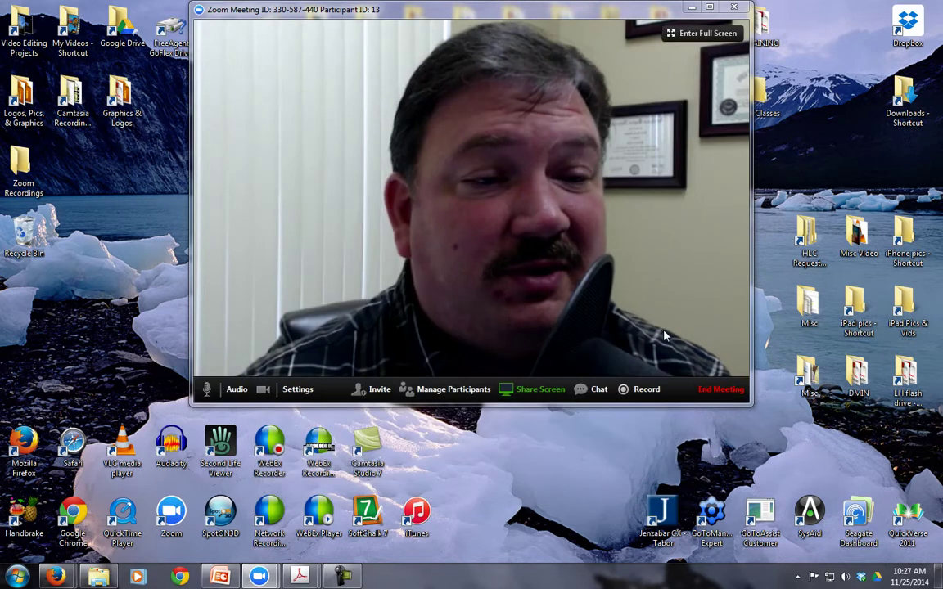